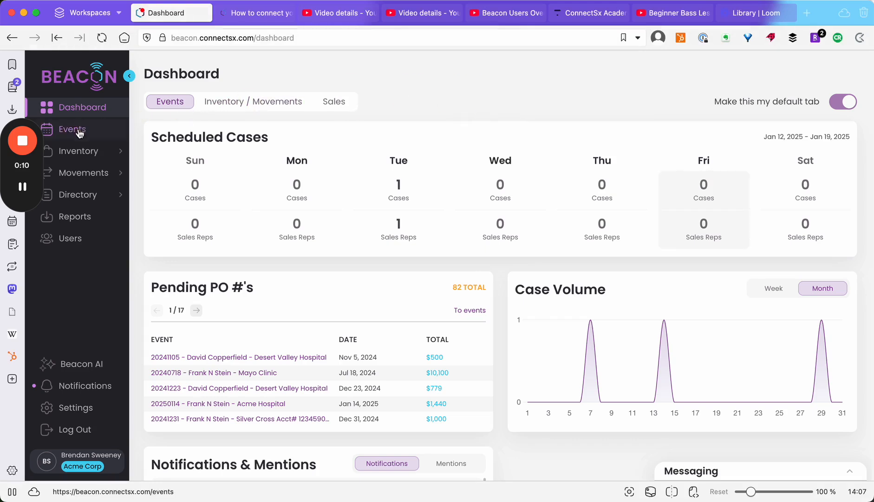
Step: Open Inventory > Bills of Material to list the 19 active BOMs
click(80, 149)
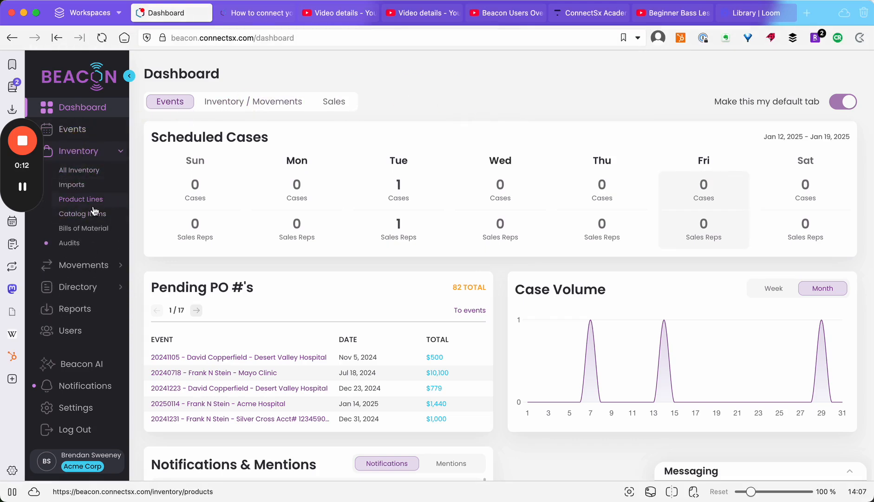
click(84, 229)
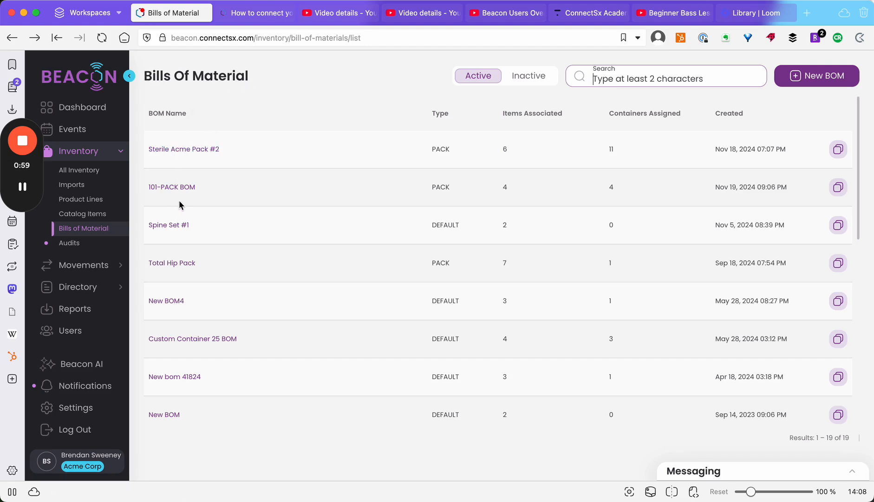
click(172, 268)
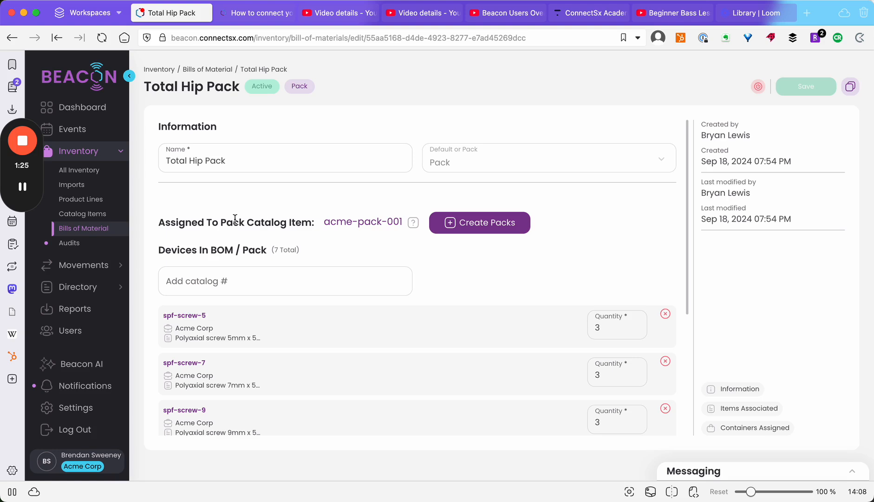
drag(217, 222, 268, 217)
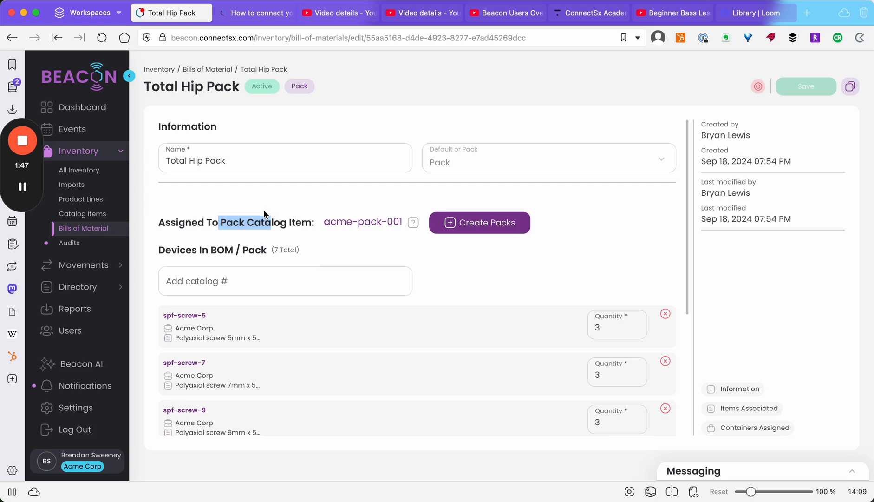
click(228, 201)
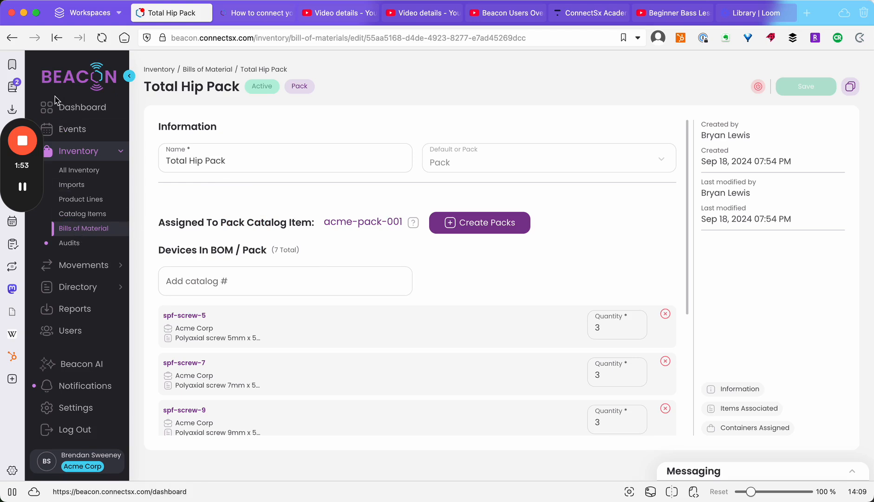
click(12, 38)
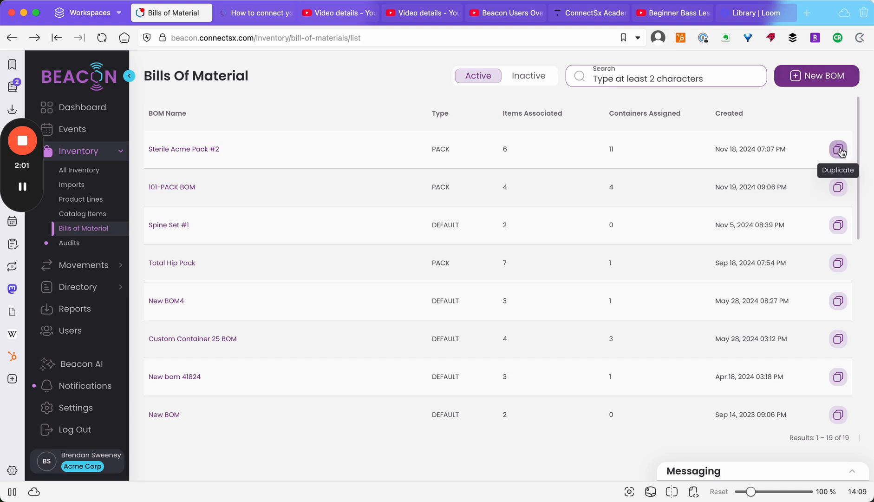
Step: Start a new BOM of type Default named 'Custom Tray Bill of Materials'
click(810, 75)
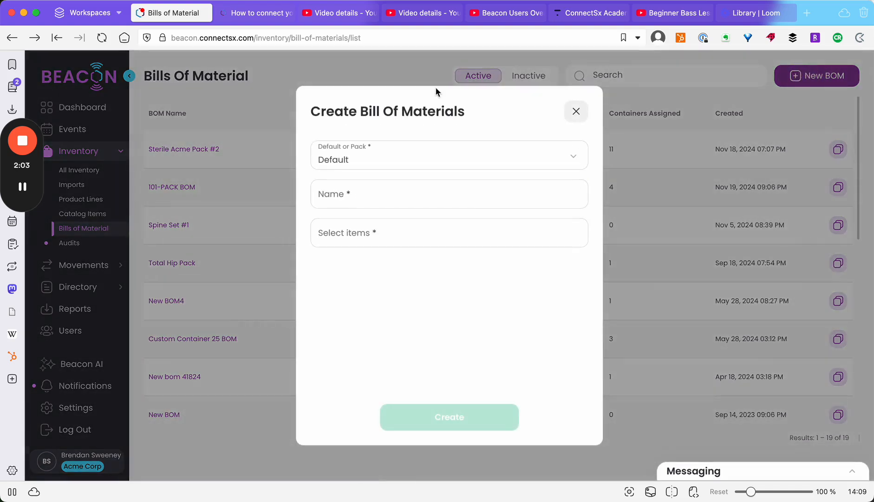
click(396, 160)
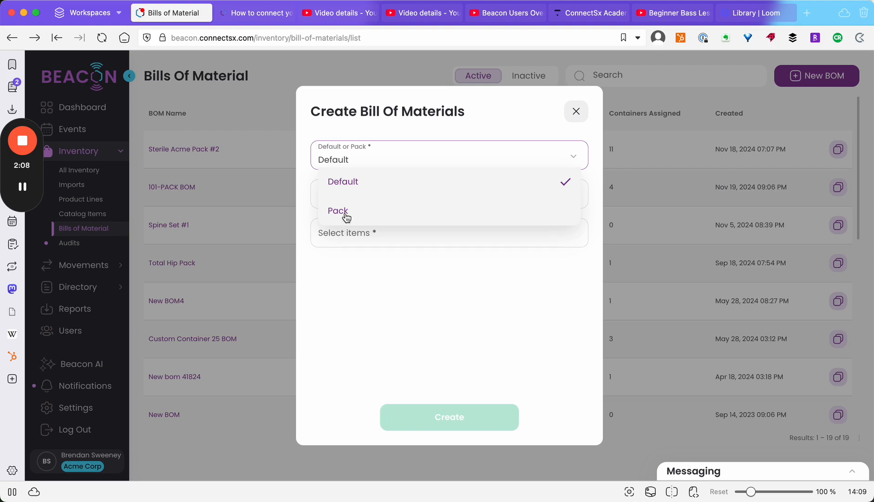
click(359, 184)
click(399, 192)
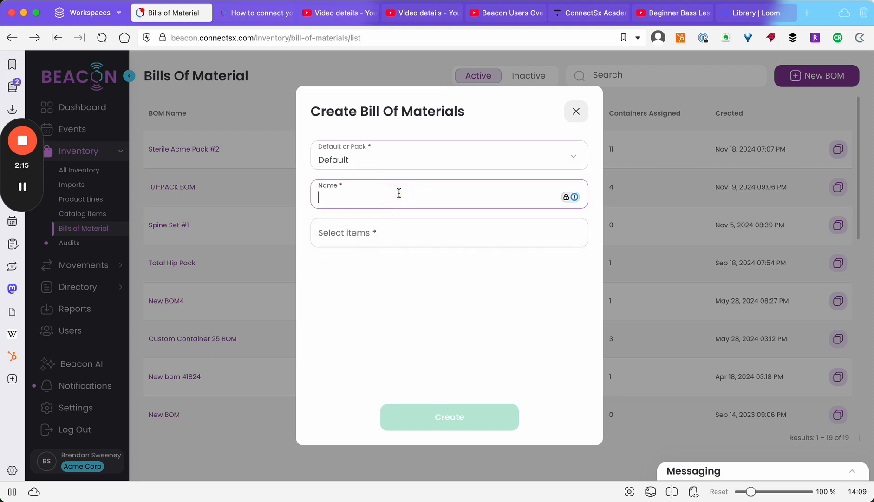
text(Custom Tray Bill of Materials)
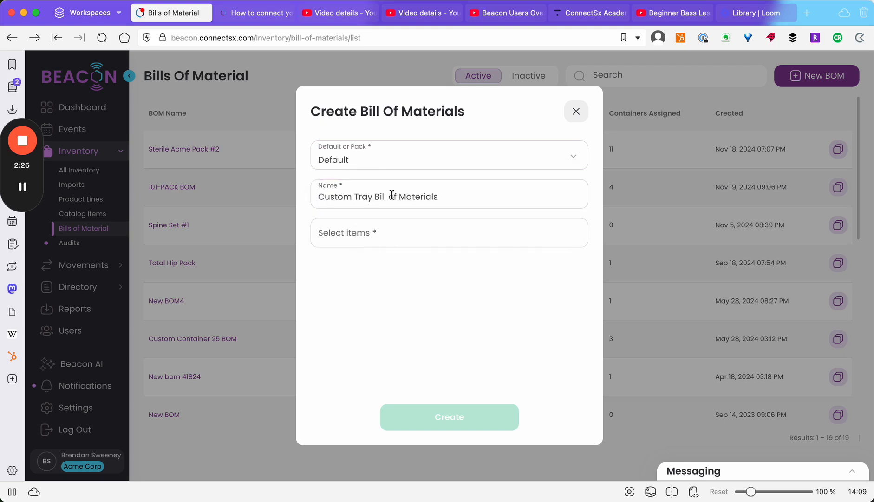
click(371, 197)
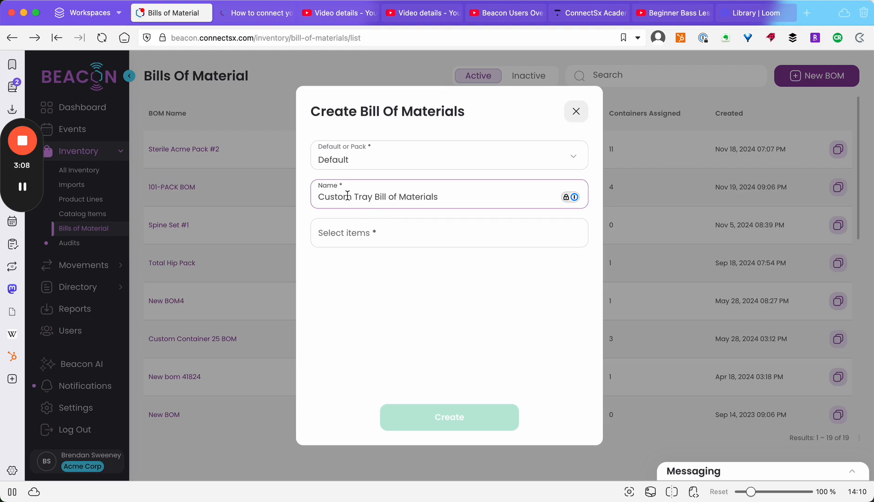
click(301, 218)
Step: Add spf-rod-100 and thr-socket-lrg to the new BOM's items
click(364, 237)
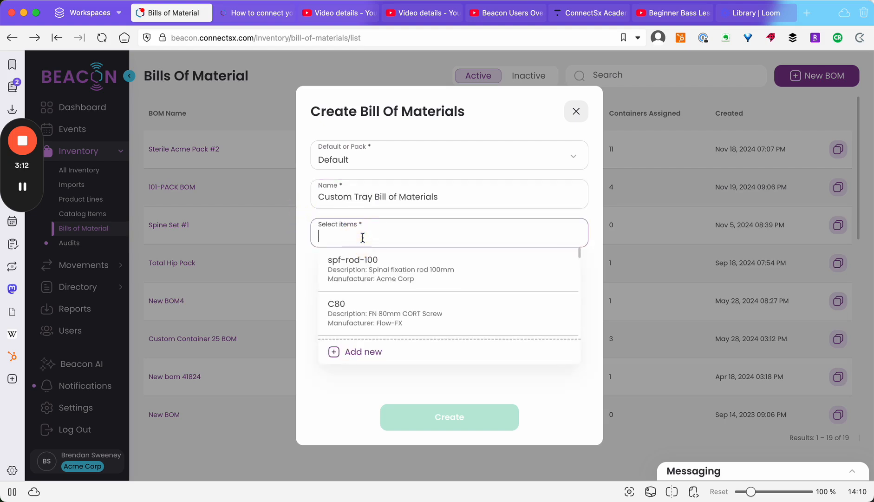
click(379, 281)
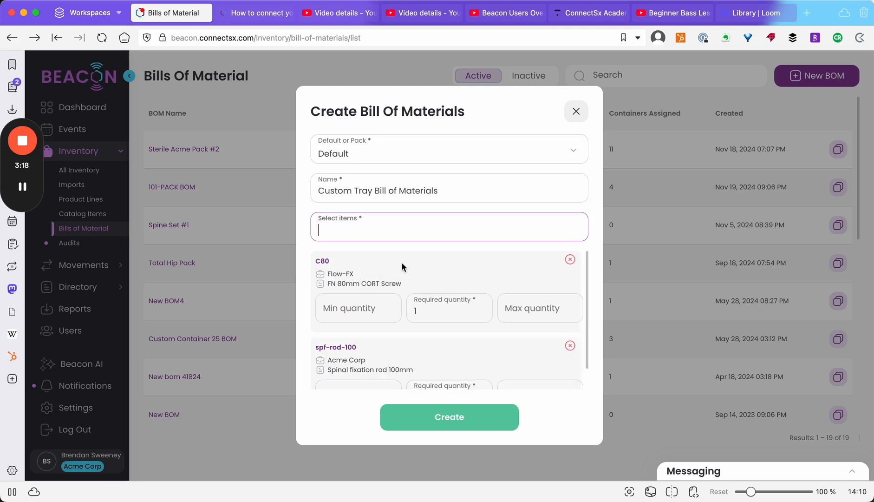
click(385, 227)
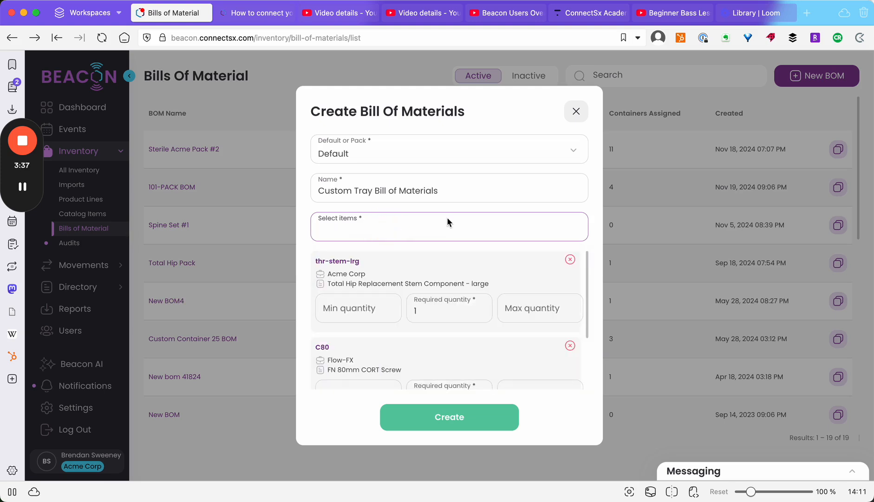
text(thr)
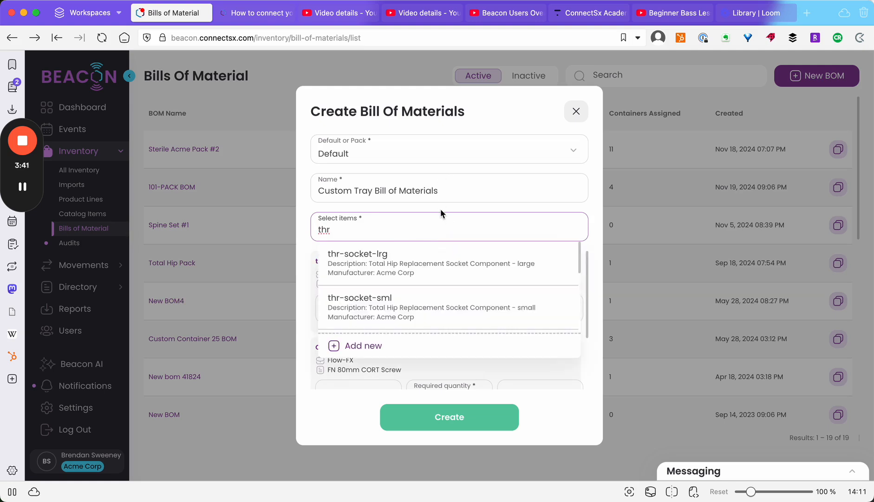
click(425, 271)
Step: Set thr-socket-lrg's required quantity to 5
click(420, 315)
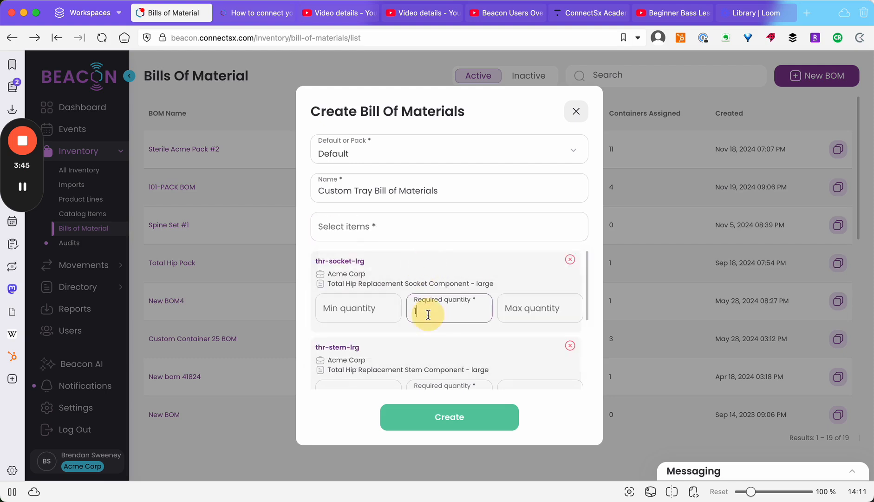
key(BackSpace)
text(5)
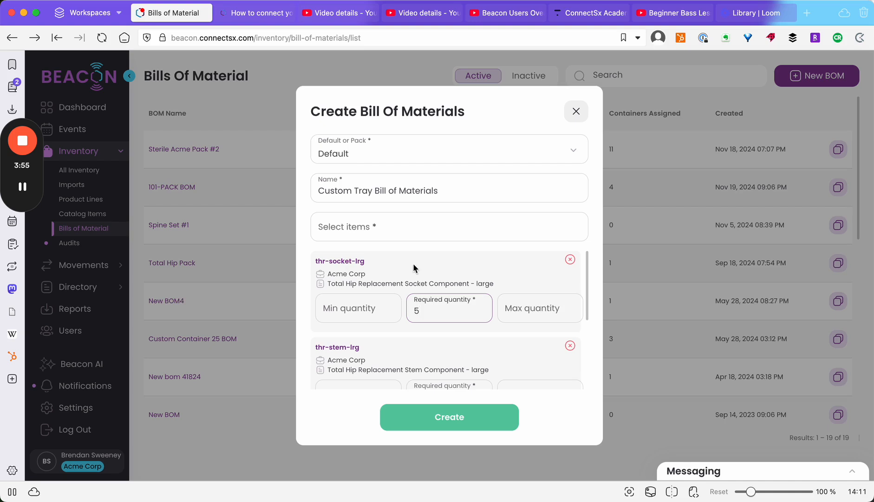
click(348, 313)
click(518, 314)
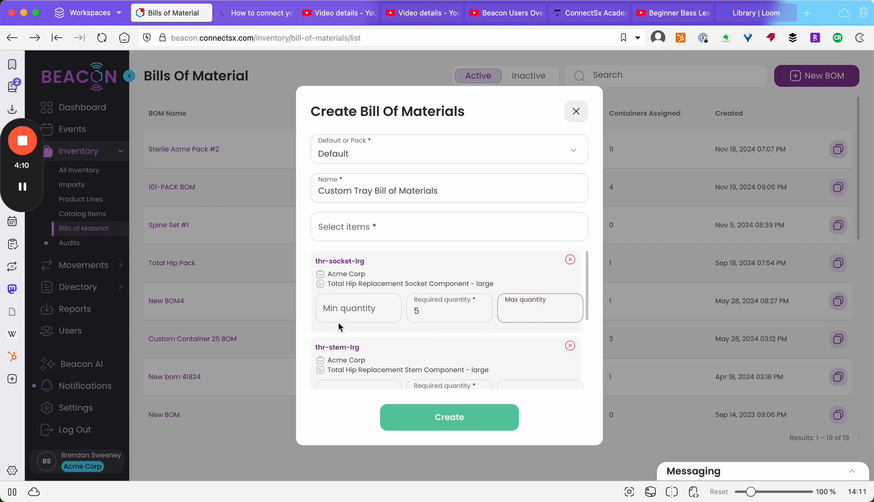
Step: Set thr-stem-lrg's required quantity to 2 and create the BOM
scroll(400, 331, down, 3)
click(450, 329)
text(1)
key(BackSpace)
text(2)
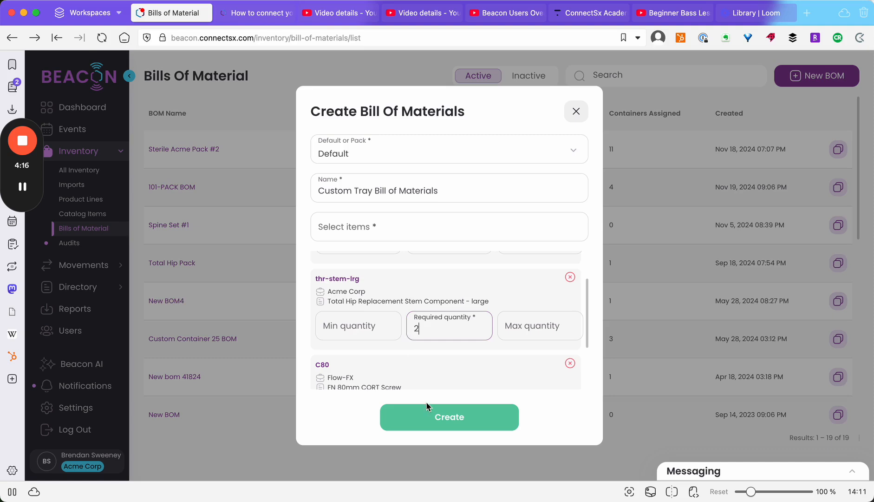
scroll(429, 331, down, 5)
scroll(429, 331, up, 2)
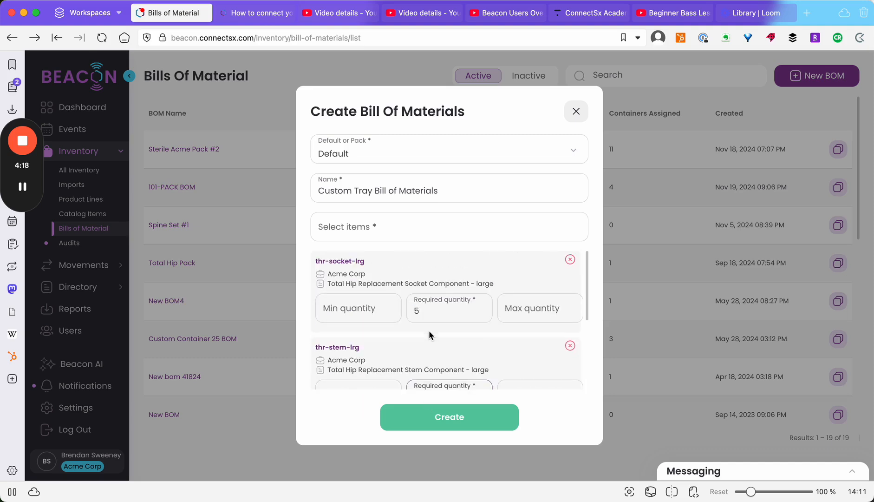
click(462, 415)
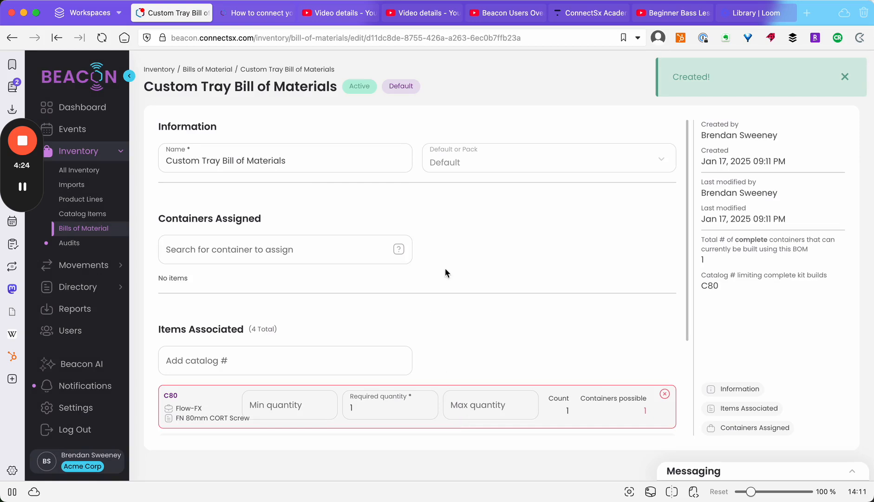
Step: Review the saved Custom Tray BOM's four items, then go to All Inventory
scroll(450, 314, down, 3)
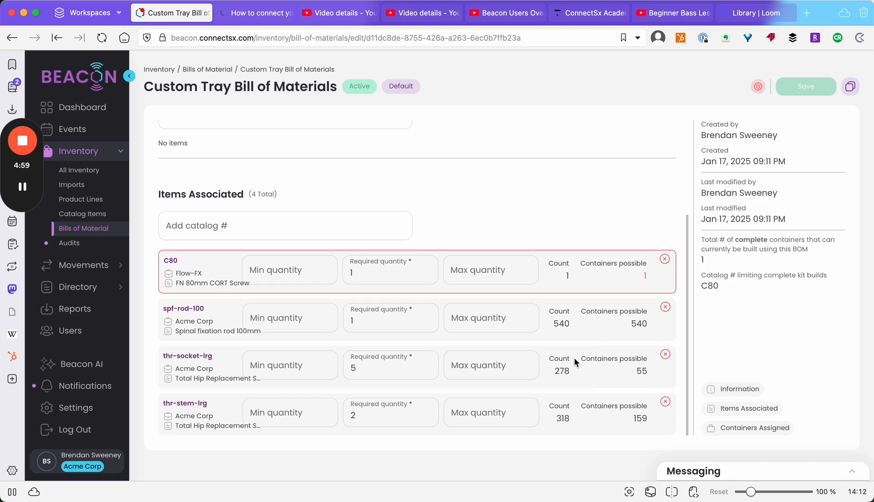
scroll(575, 357, up, 3)
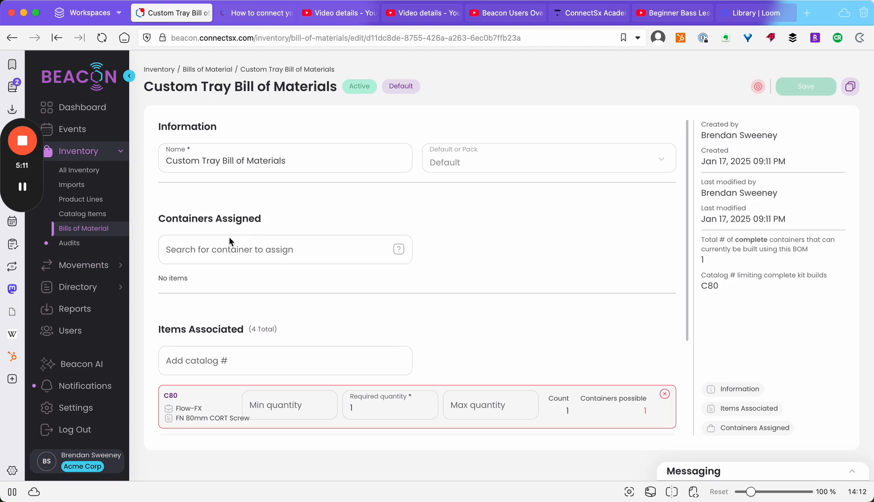
click(77, 172)
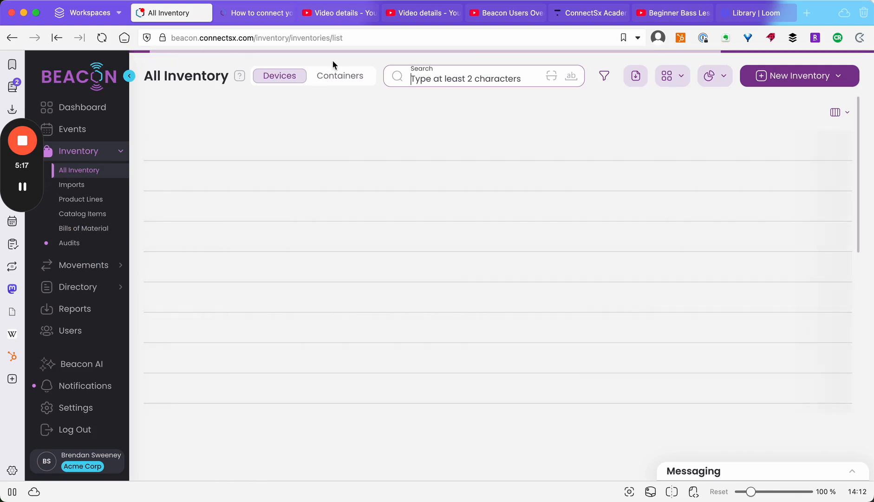
Step: Open container CTS-20142 and set its Bill of Materials to Custom Tray Bill of Materials
click(333, 76)
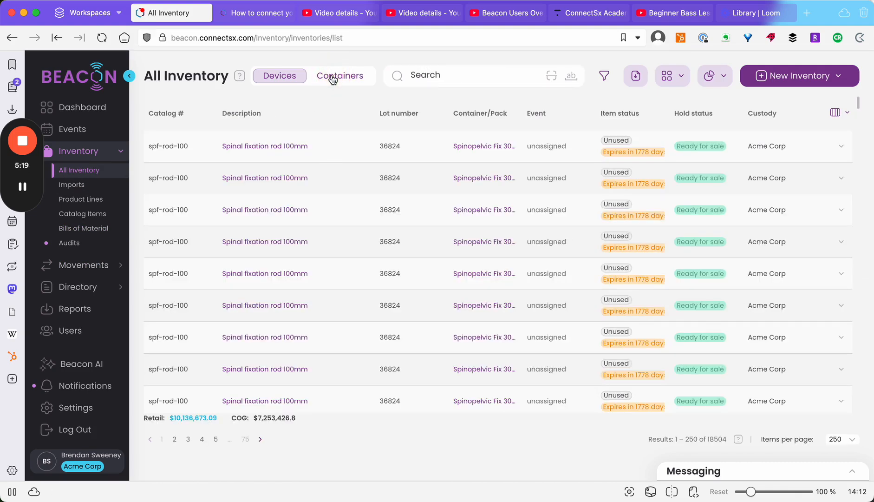
click(333, 78)
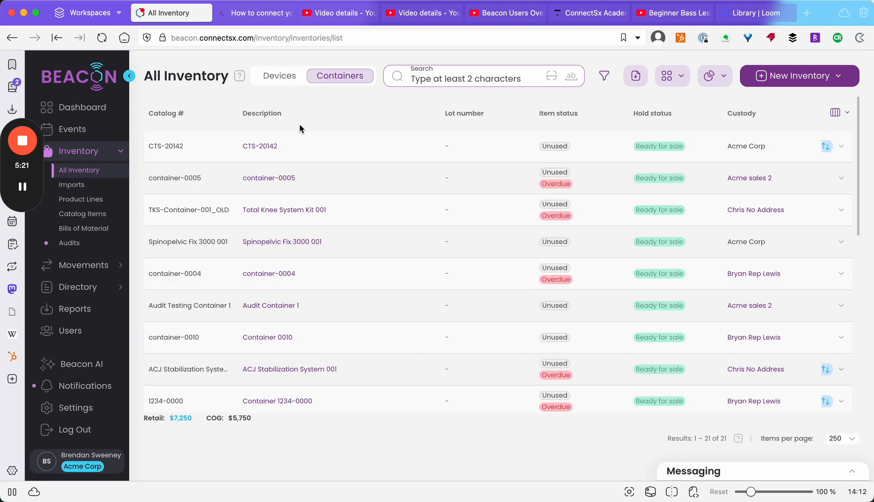
click(252, 147)
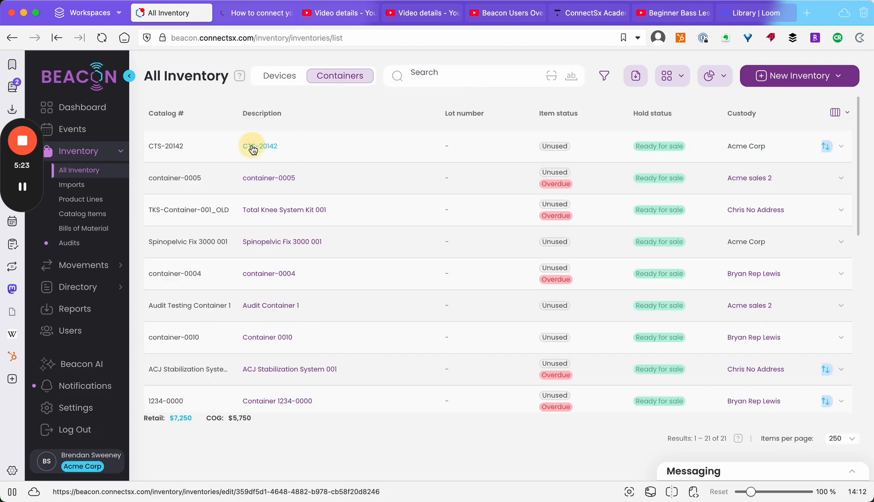
click(551, 248)
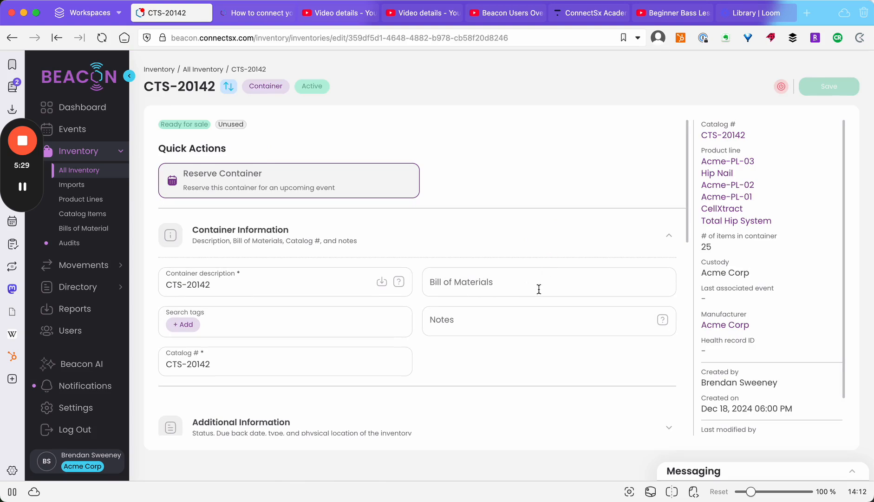
click(533, 288)
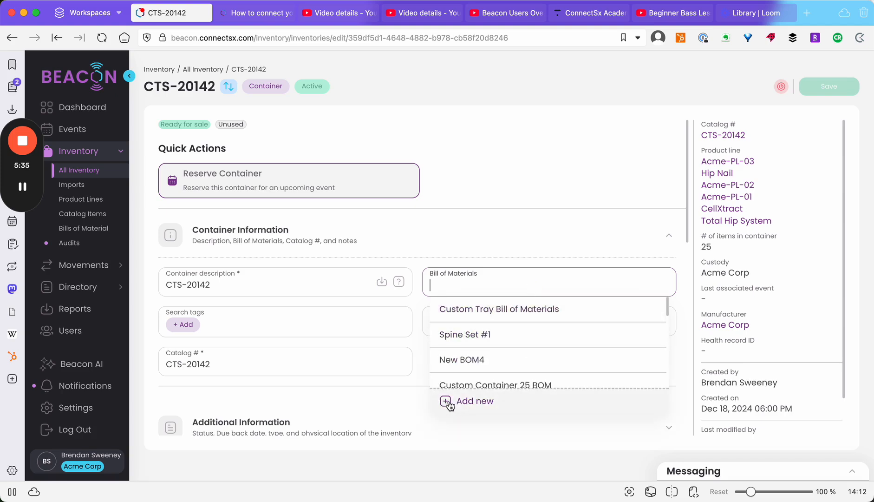
click(461, 309)
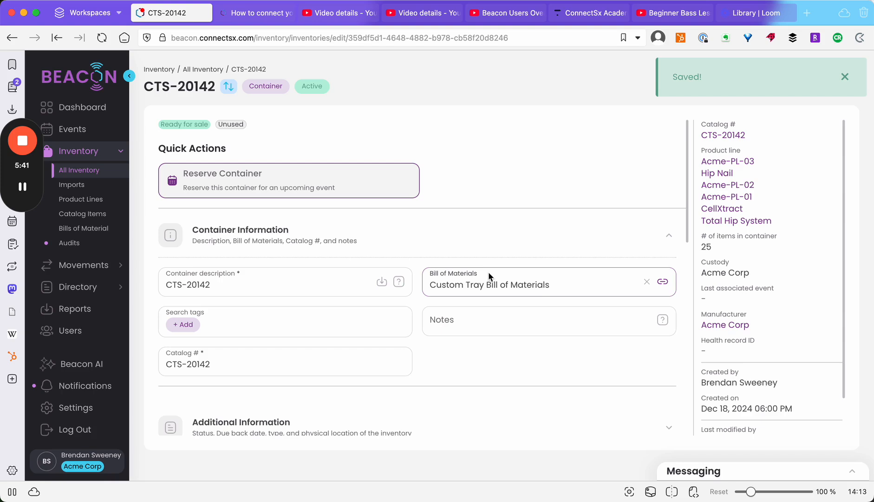
scroll(489, 275, down, 10)
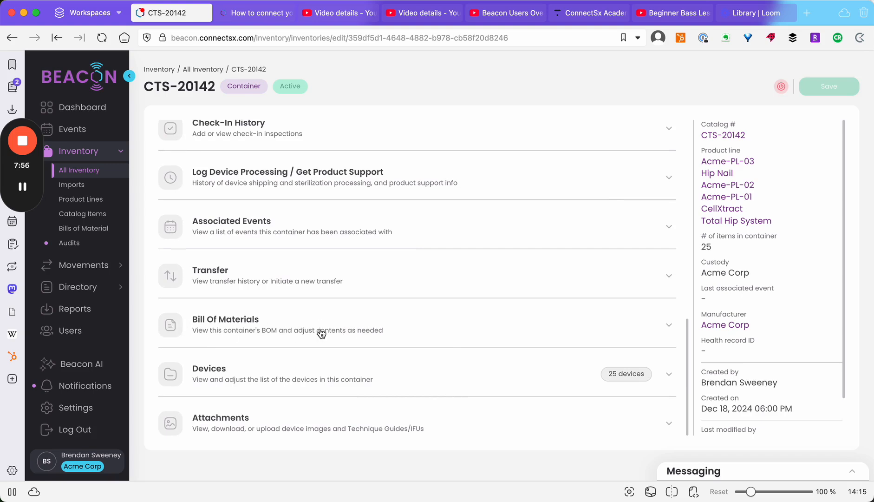
Step: Expand CTS-20142's BOM comparison and start Fix shortages on thr-stem-lrg
click(377, 334)
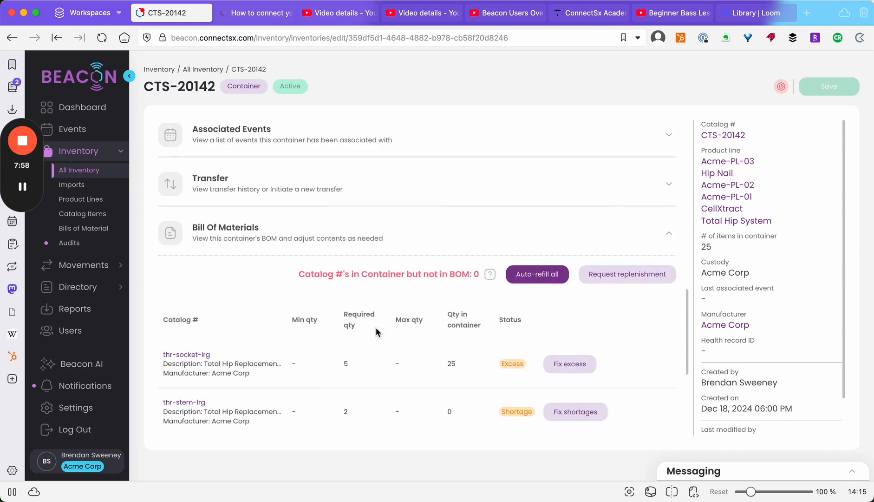
scroll(376, 331, down, 2)
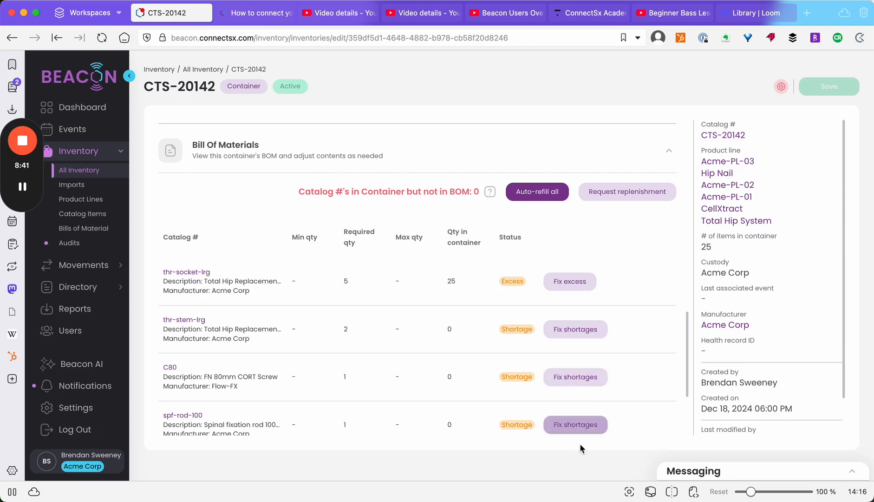
click(588, 330)
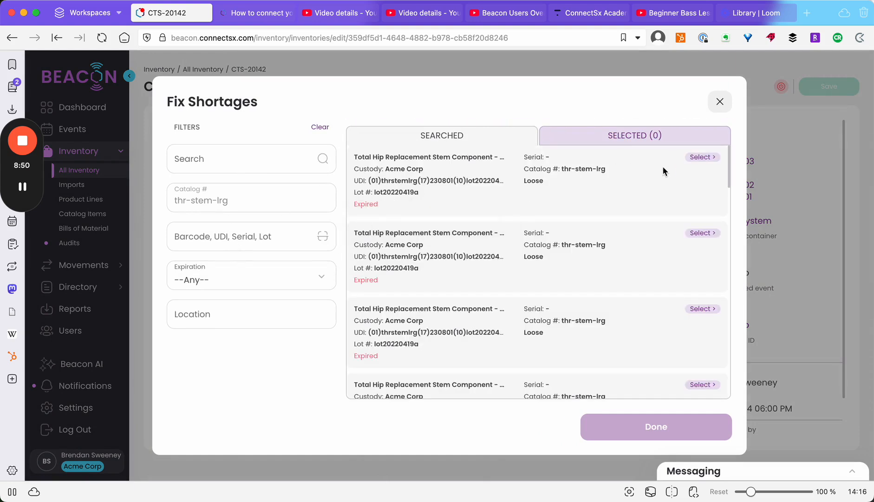
Step: Select two thr-stem-lrg stem components and assign them to CTS-20142
click(703, 157)
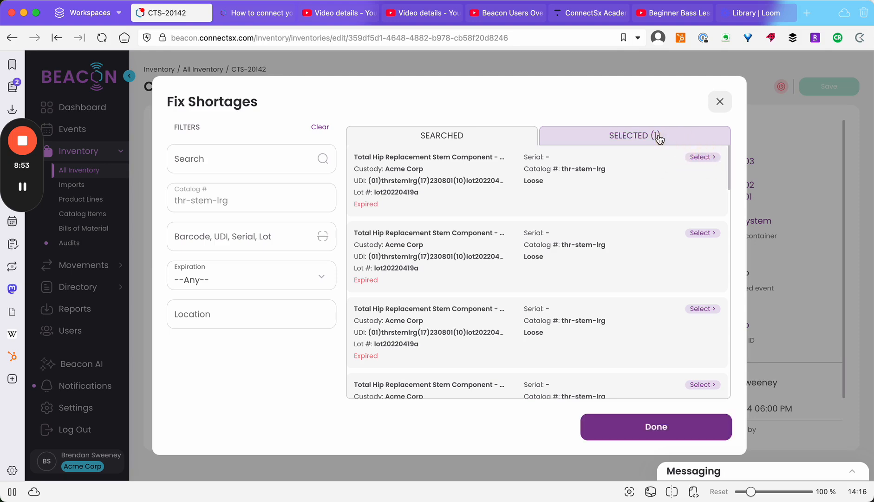
click(660, 438)
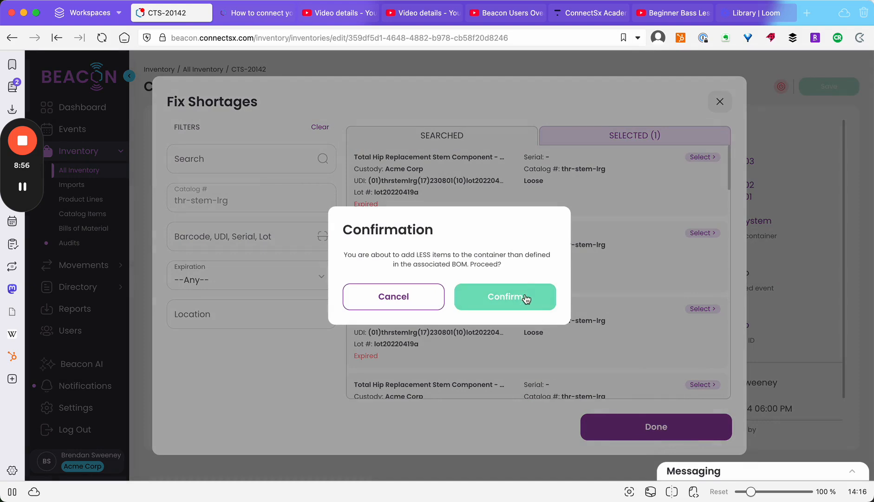
click(414, 303)
click(615, 139)
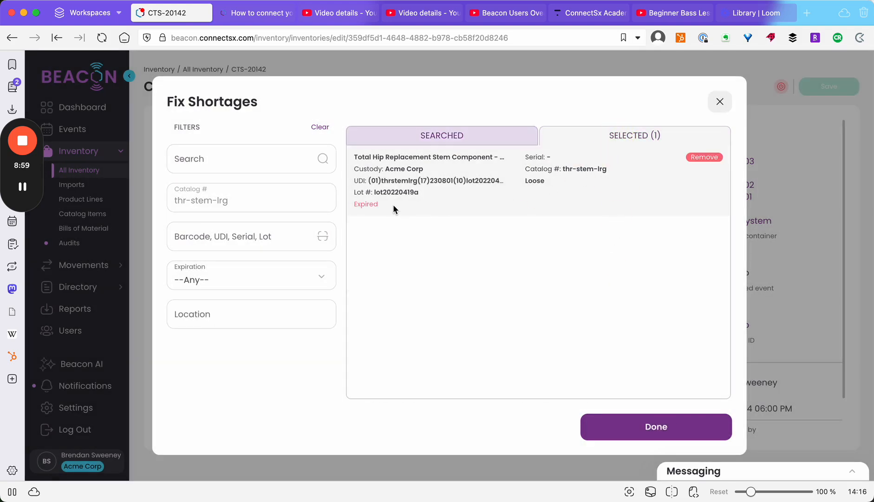
click(484, 136)
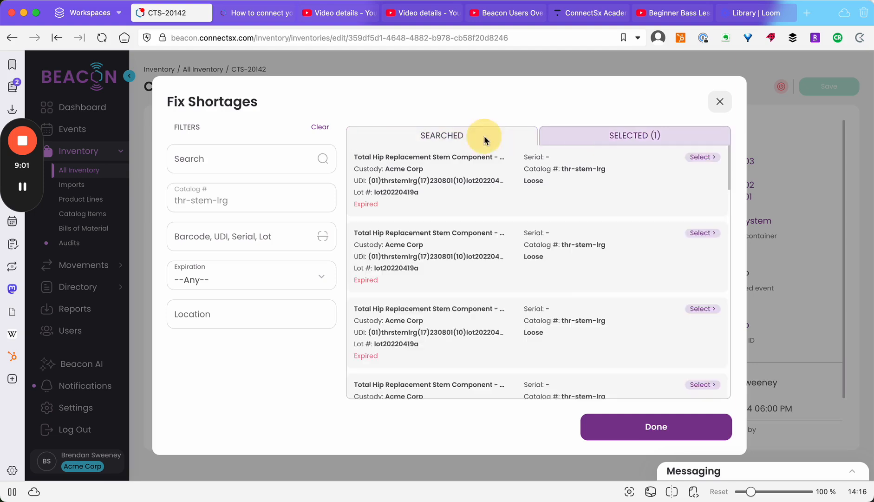
click(695, 158)
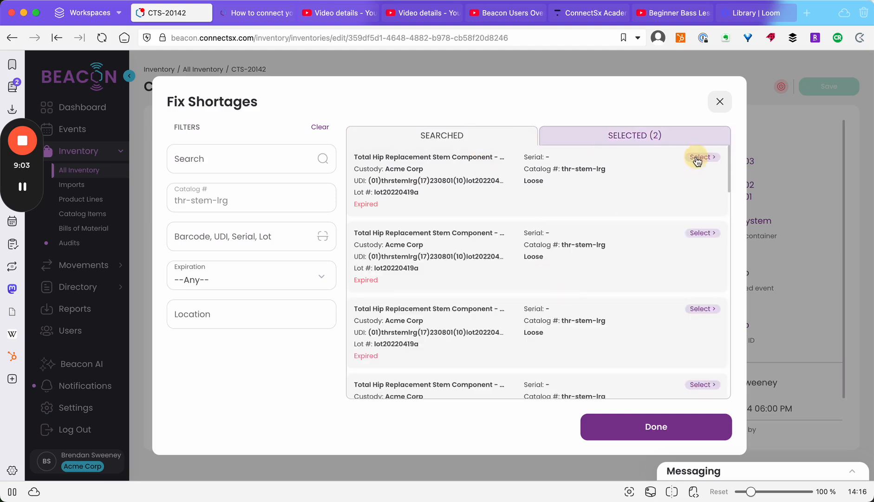
click(675, 422)
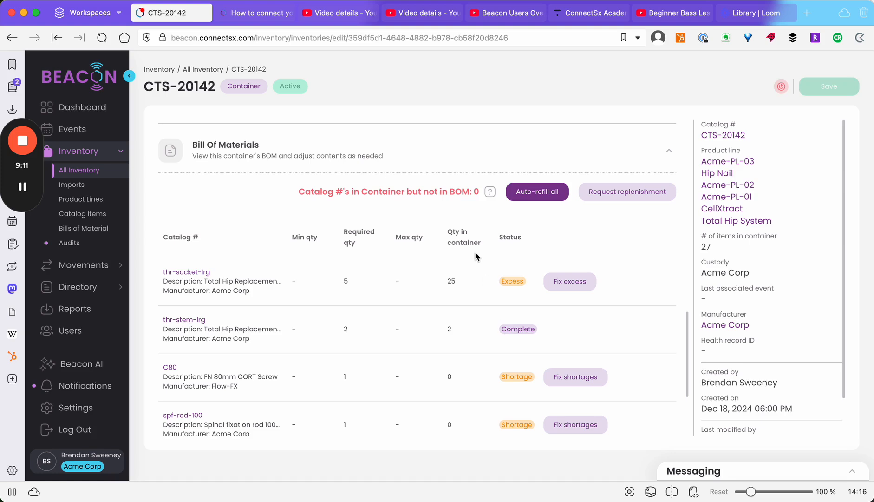
Step: Fix thr-socket-lrg excess by removing 20 surplus sockets from CTS-20142
click(587, 282)
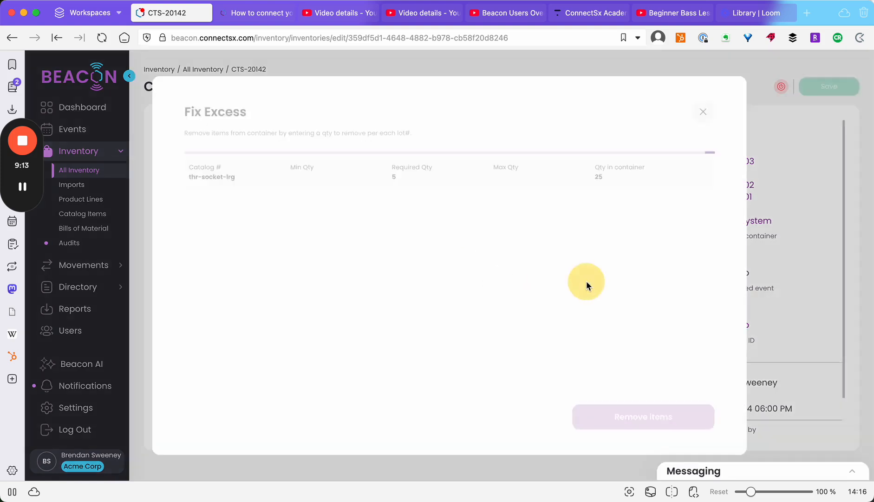
click(611, 234)
click(611, 234)
click(611, 235)
click(611, 234)
click(612, 234)
click(611, 234)
click(612, 235)
click(612, 234)
click(612, 235)
click(611, 234)
click(611, 235)
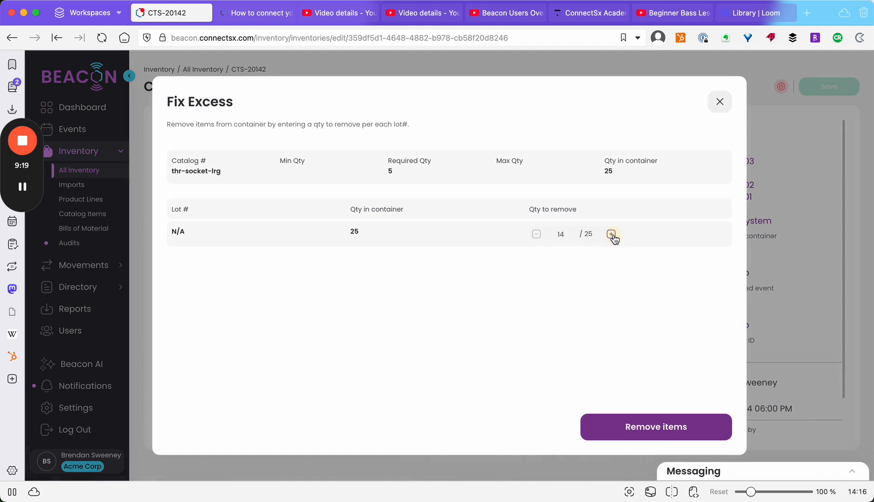
click(611, 234)
click(611, 234)
click(707, 426)
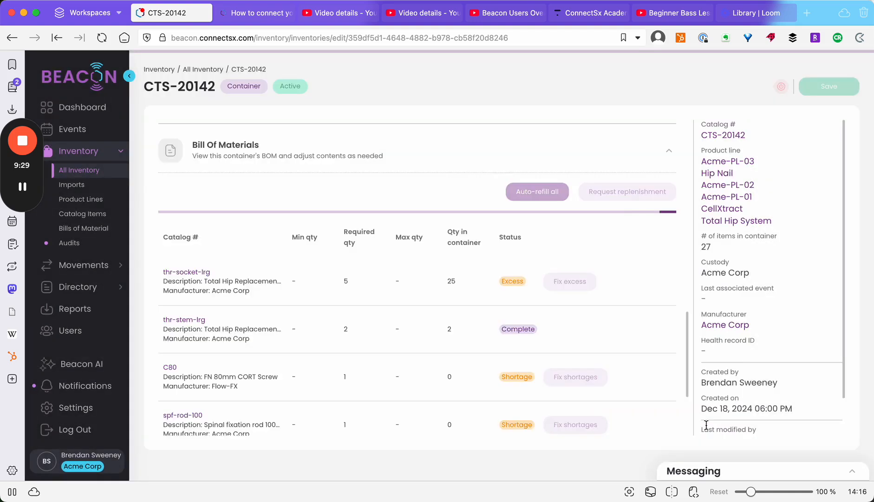